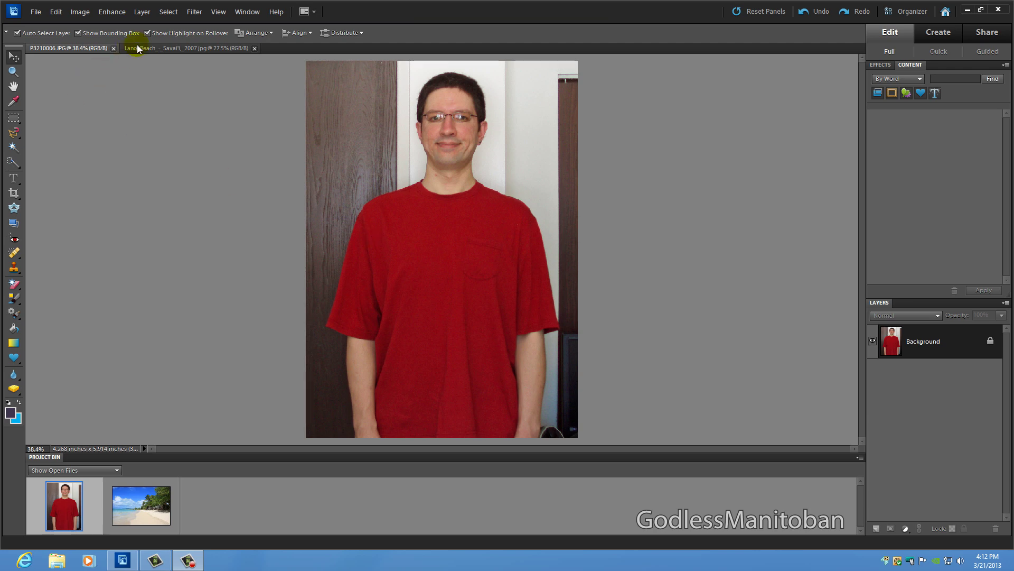
# Browse Enhance > Adjust Color without applying anything, then switch to the Quick Selection tool
pyautogui.click(142, 12)
pyautogui.moveTo(125, 12)
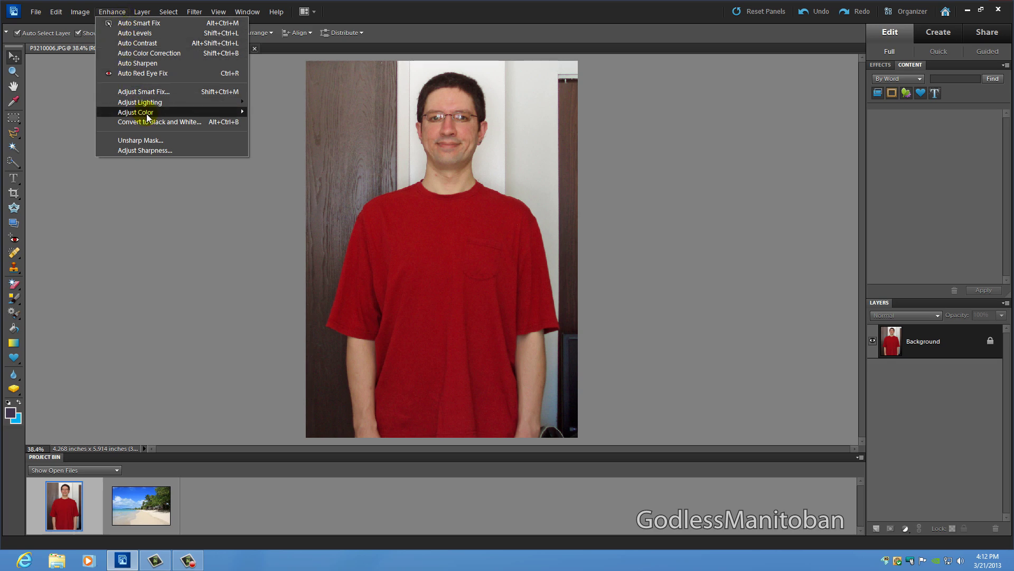
pyautogui.moveTo(150, 112)
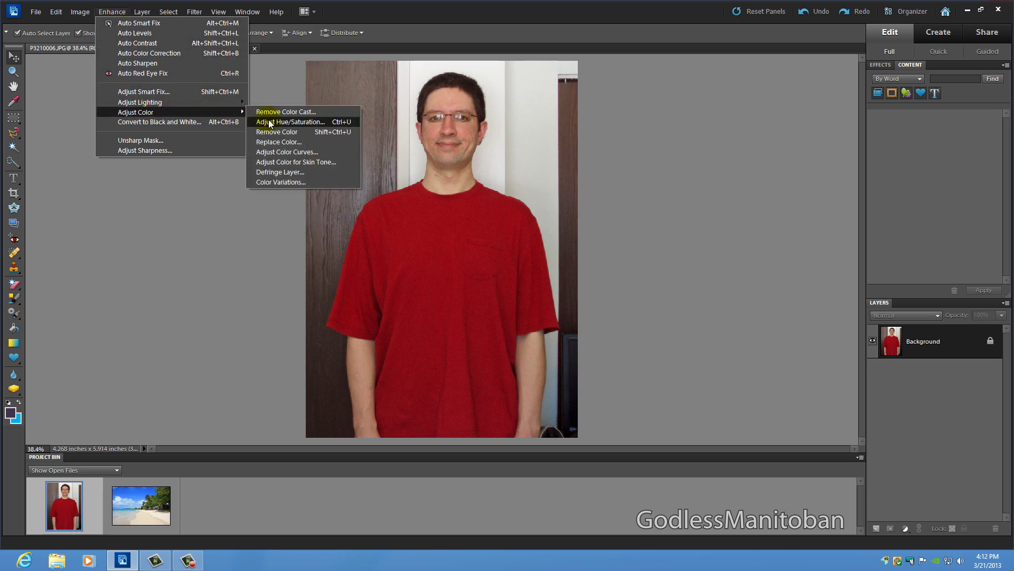
pyautogui.click(205, 237)
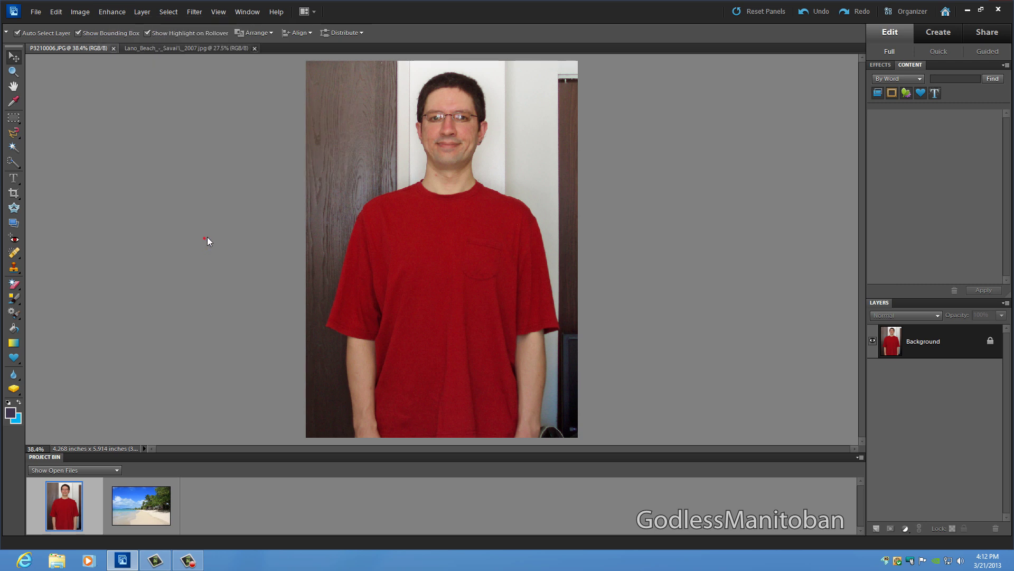
pyautogui.click(39, 160)
pyautogui.click(16, 166)
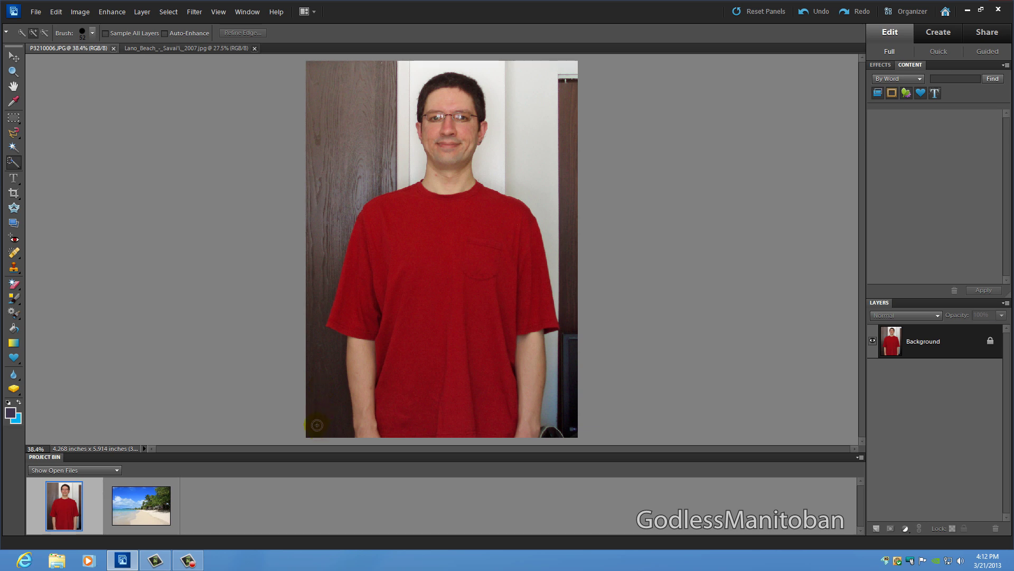
# Paint a quick selection over the door and wall surrounding the man
pyautogui.moveTo(317, 425)
pyautogui.mouseDown()
pyautogui.moveTo(324, 90)
pyautogui.moveTo(383, 64)
pyautogui.moveTo(484, 61)
pyautogui.moveTo(553, 84)
pyautogui.moveTo(565, 118)
pyautogui.moveTo(570, 336)
pyautogui.moveTo(560, 341)
pyautogui.moveTo(546, 438)
pyautogui.mouseUp()
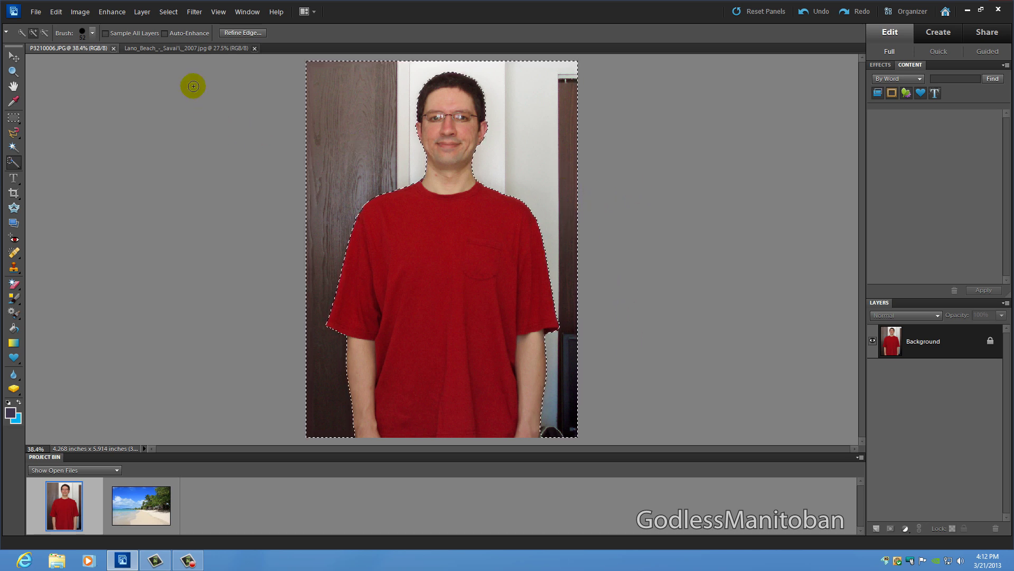
# Set the selected background's saturation to -100 with Adjust Hue/Saturation
pyautogui.click(115, 14)
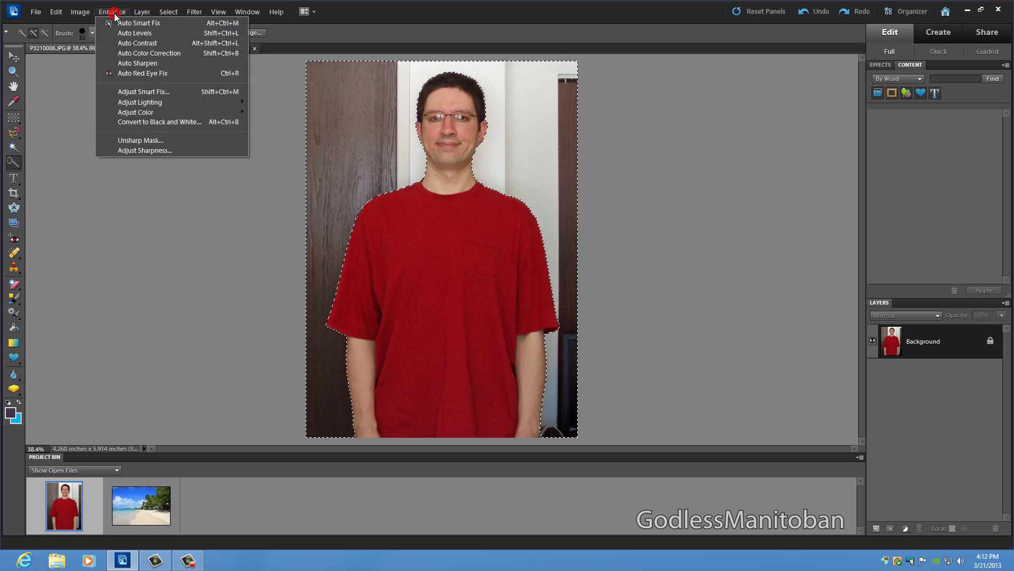
pyautogui.moveTo(148, 111)
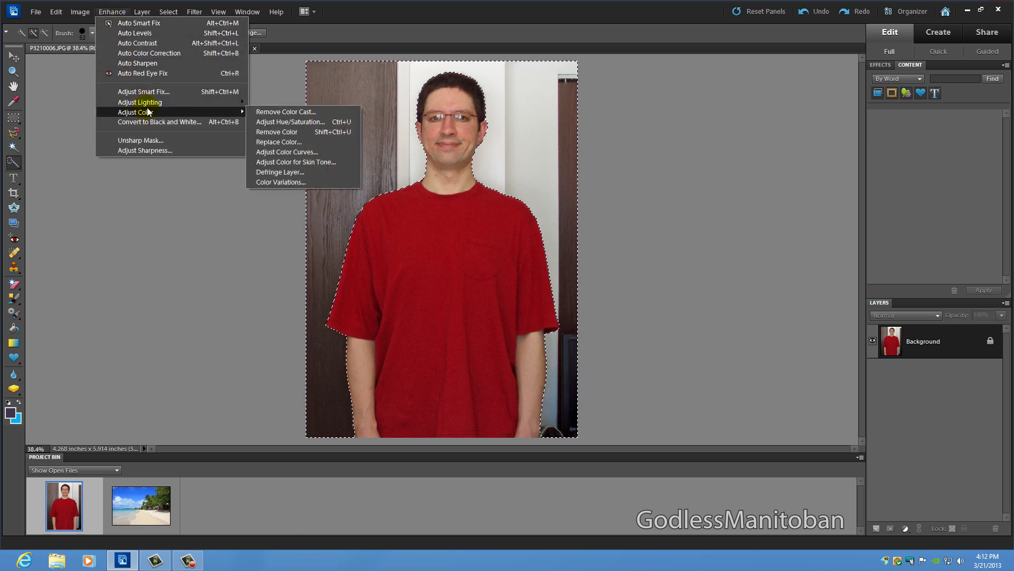
pyautogui.click(273, 121)
pyautogui.click(191, 220)
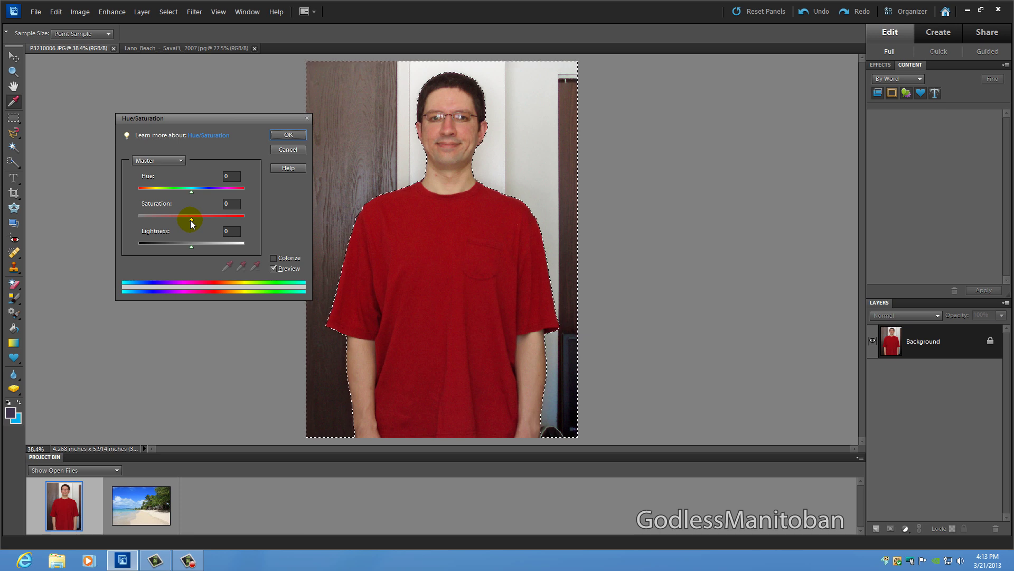
pyautogui.moveTo(191, 219); pyautogui.dragTo(130, 220)
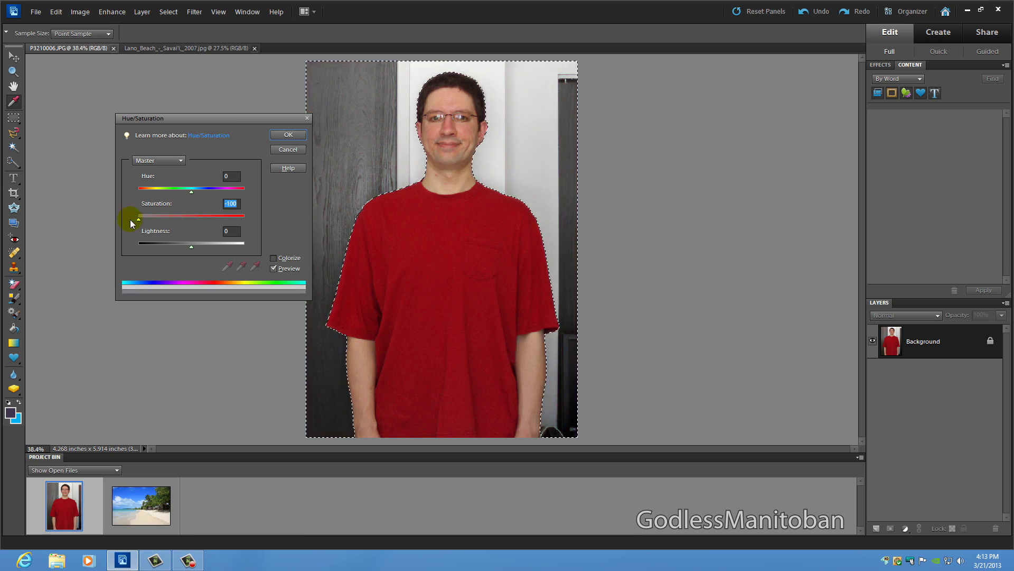
pyautogui.click(276, 135)
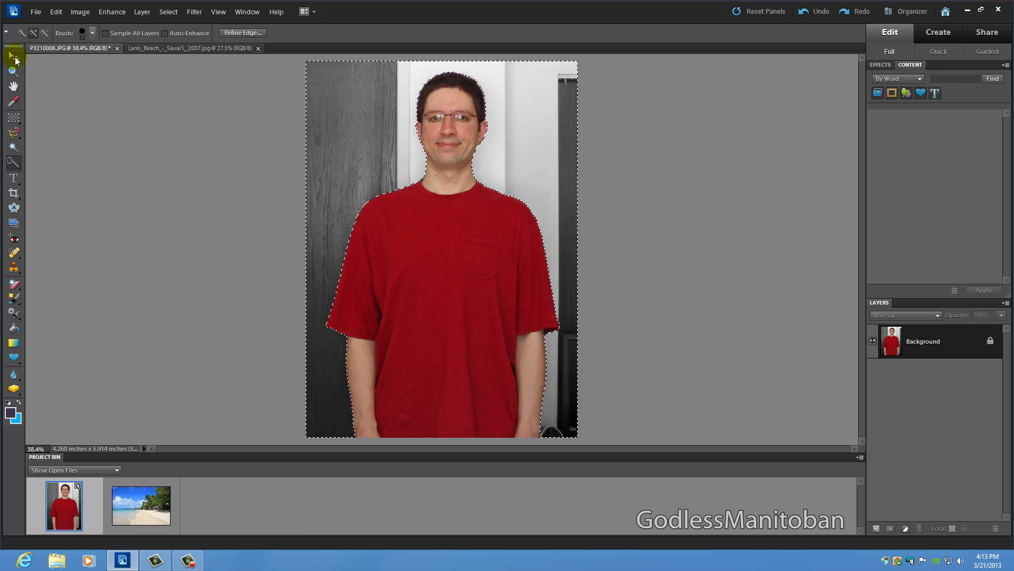
# Delete the selected background area with Edit > Delete
pyautogui.click(14, 56)
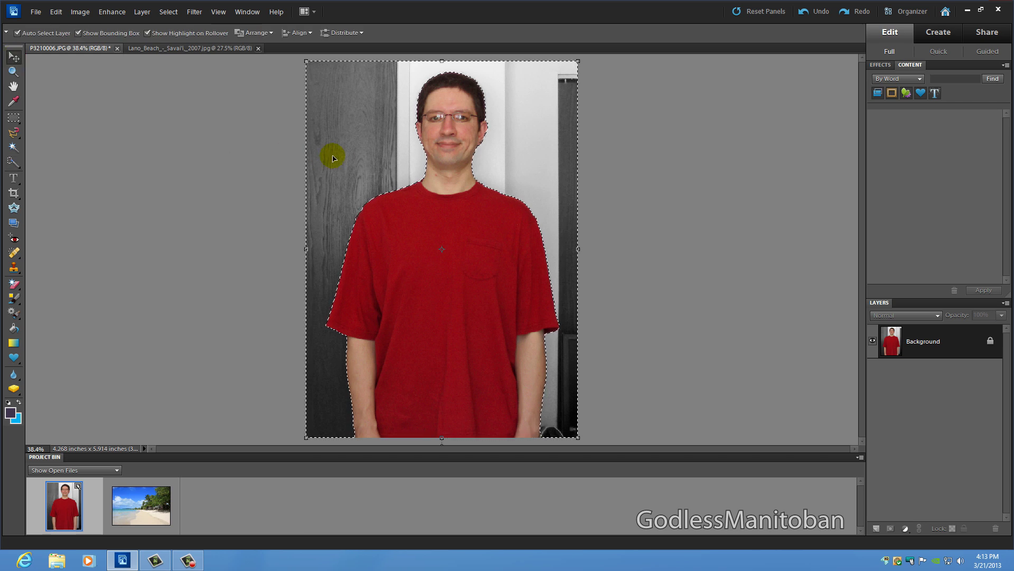
pyautogui.moveTo(364, 164); pyautogui.dragTo(333, 125)
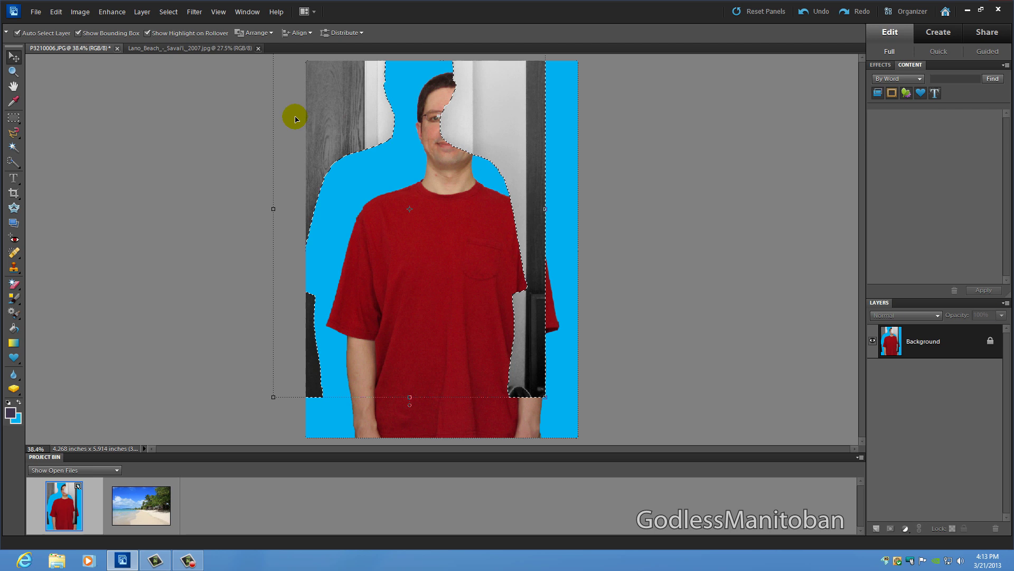
pyautogui.click(55, 12)
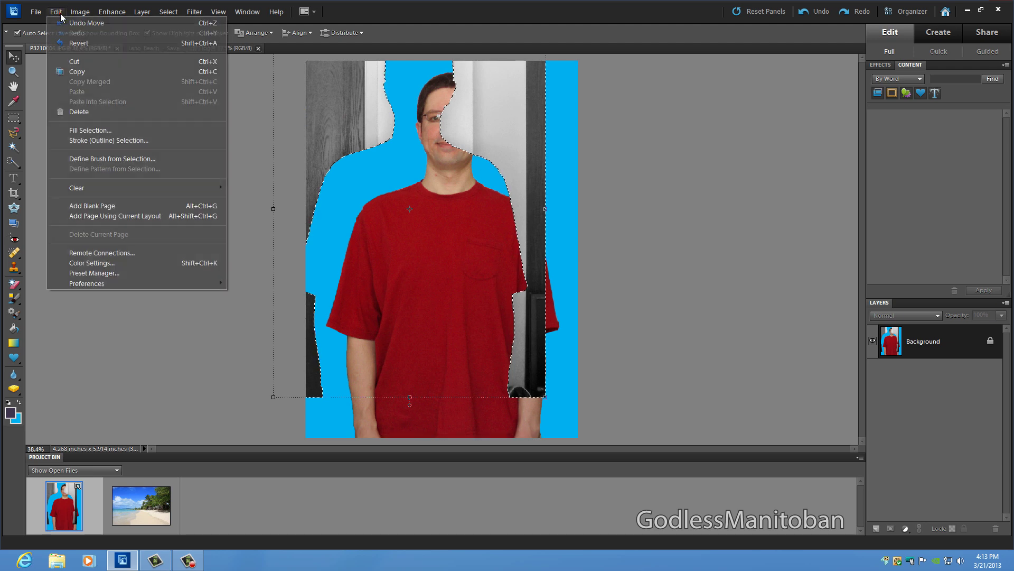
pyautogui.click(93, 111)
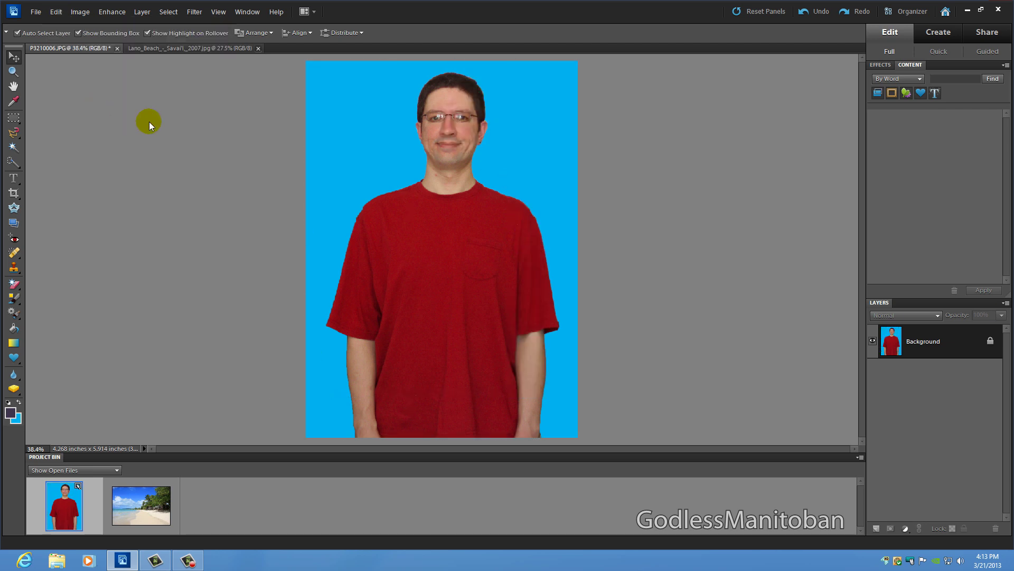
pyautogui.click(343, 145)
pyautogui.click(552, 250)
# Erase the remaining blue background to transparency with the Magic Eraser
pyautogui.click(18, 288)
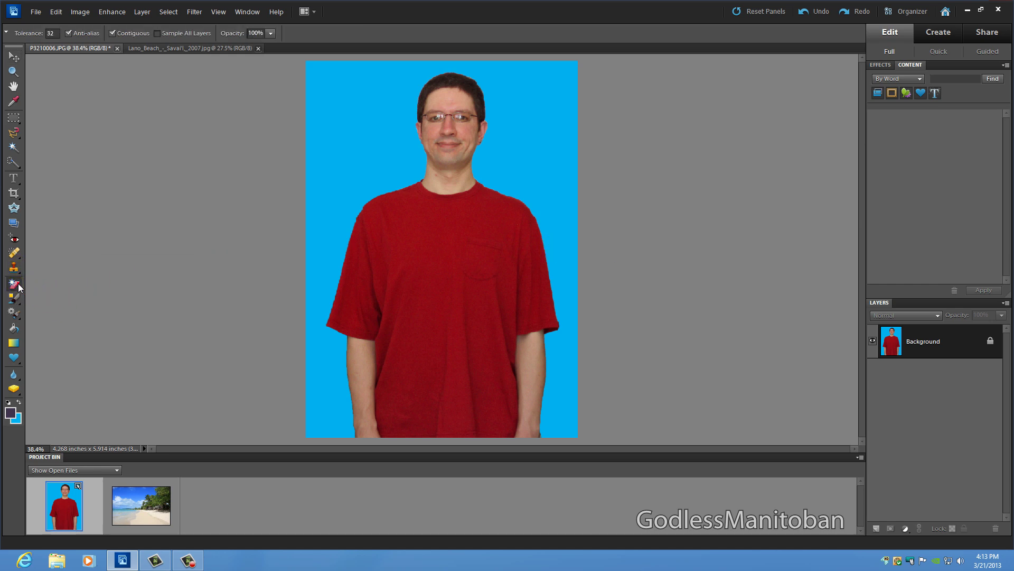
pyautogui.rightClick(18, 288)
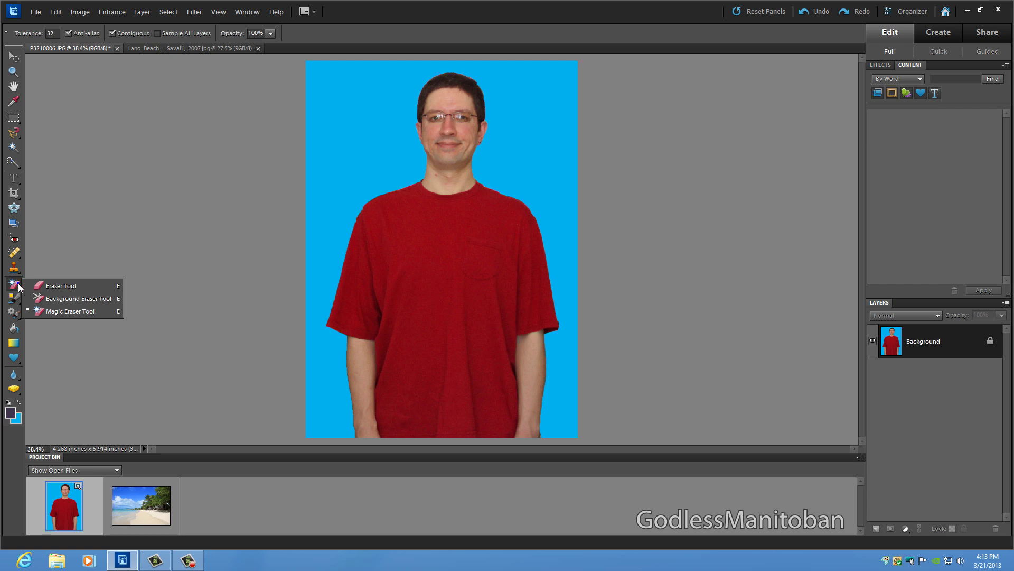
pyautogui.click(64, 309)
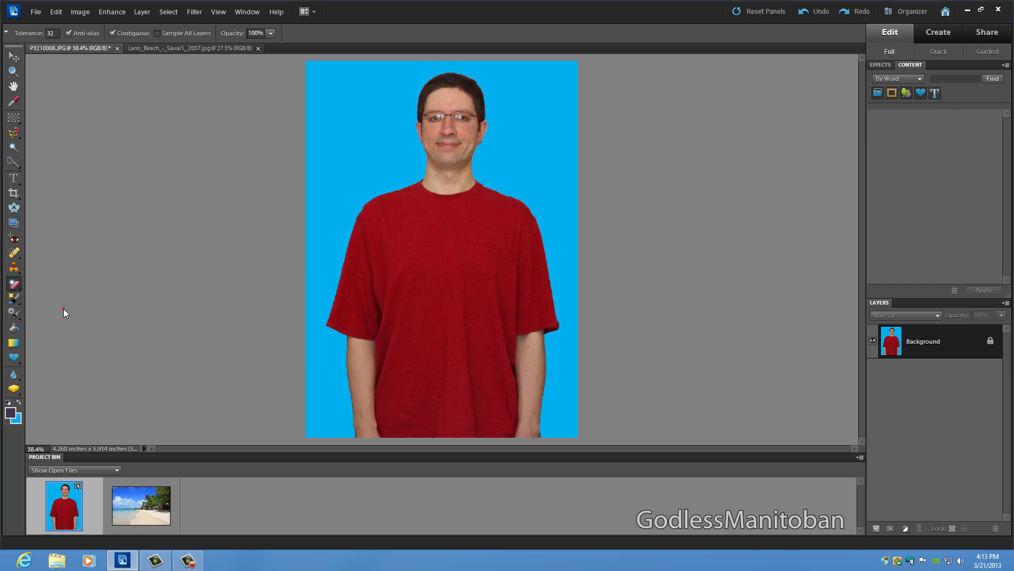
pyautogui.click(345, 159)
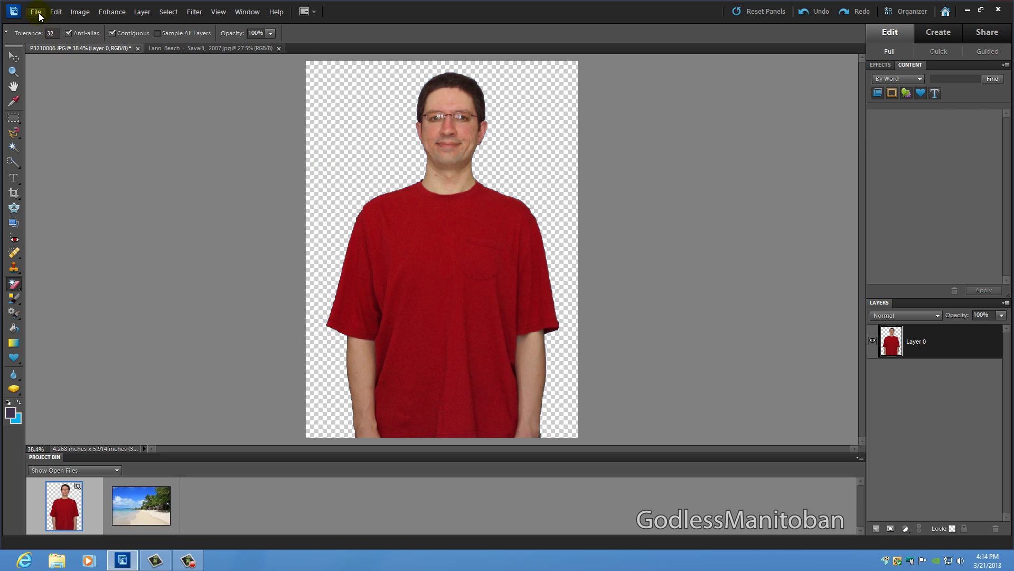
# Drag the beach photo into the portrait, bring the man's layer to front, and raise the beach behind him
pyautogui.click(143, 514)
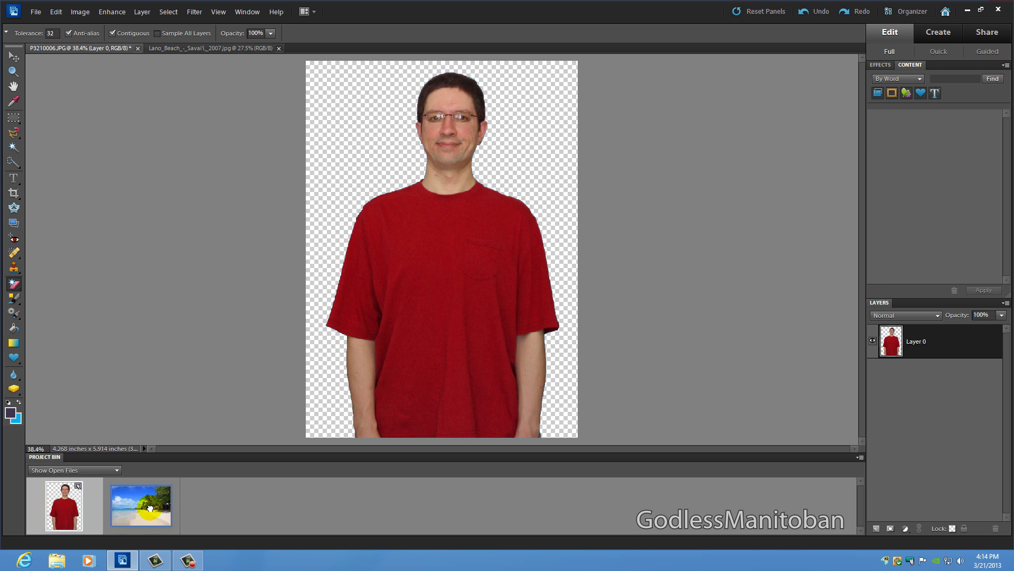
pyautogui.moveTo(144, 512); pyautogui.dragTo(336, 183)
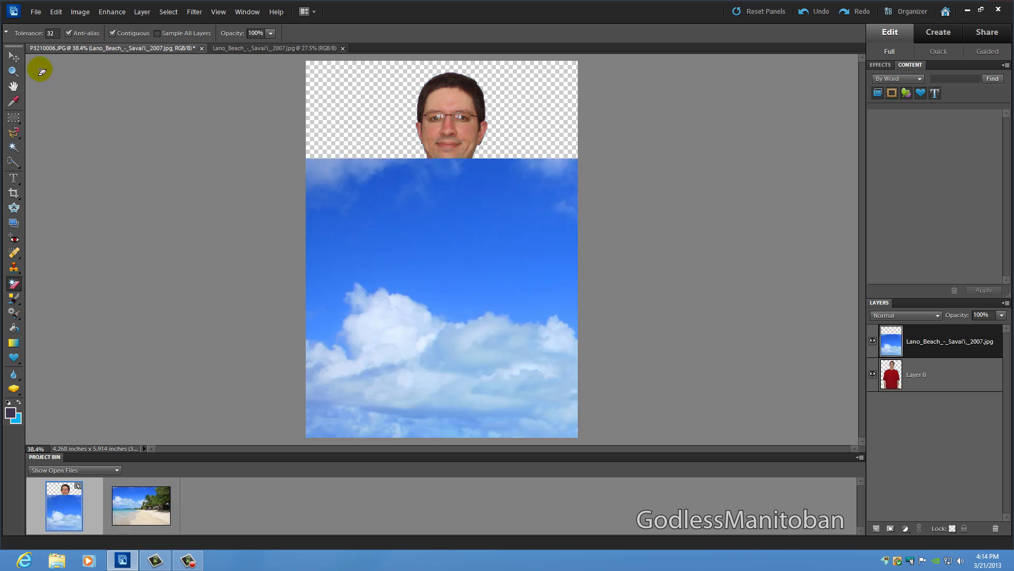
pyautogui.click(12, 56)
pyautogui.click(452, 128)
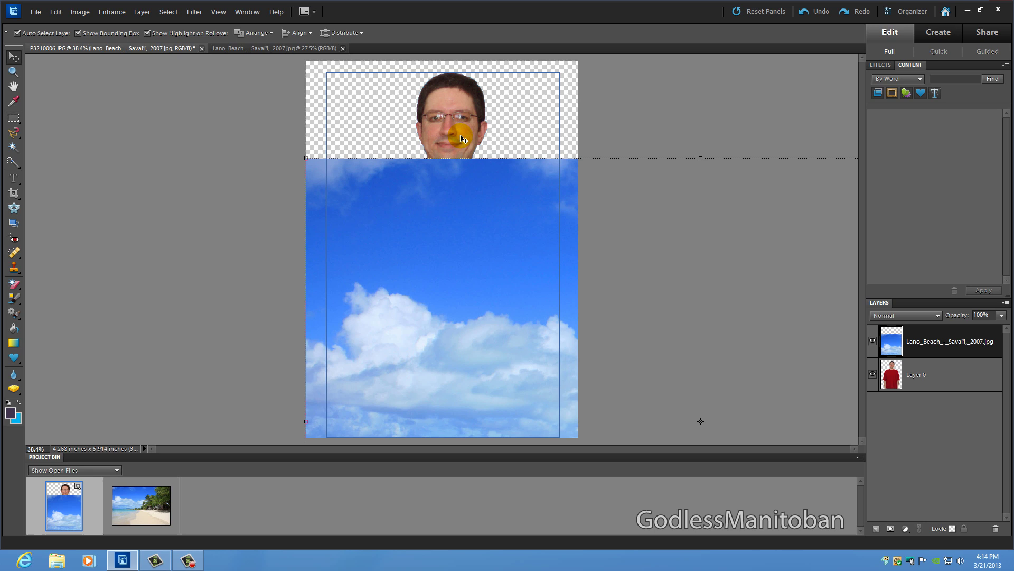
pyautogui.rightClick(452, 121)
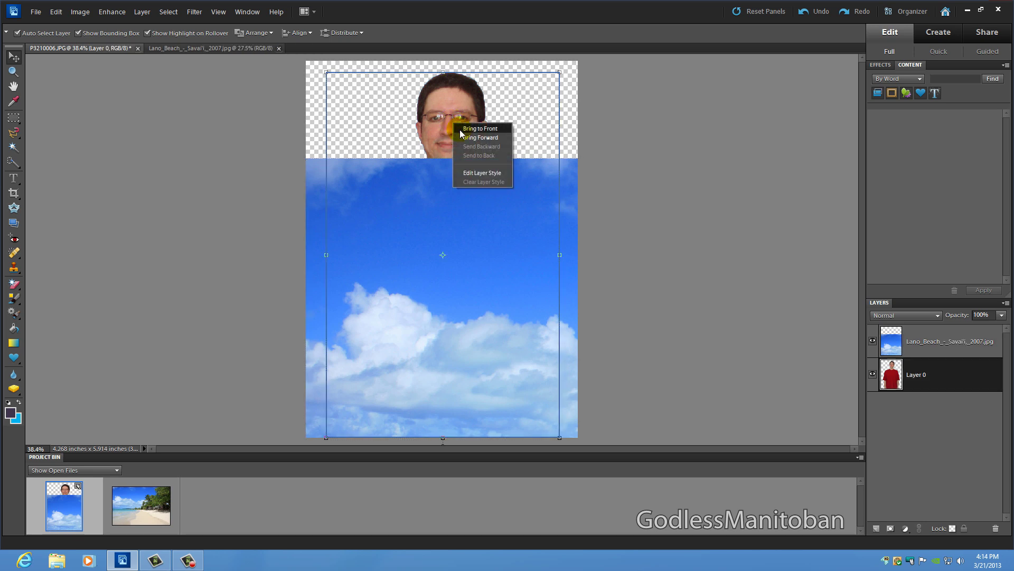
pyautogui.click(459, 129)
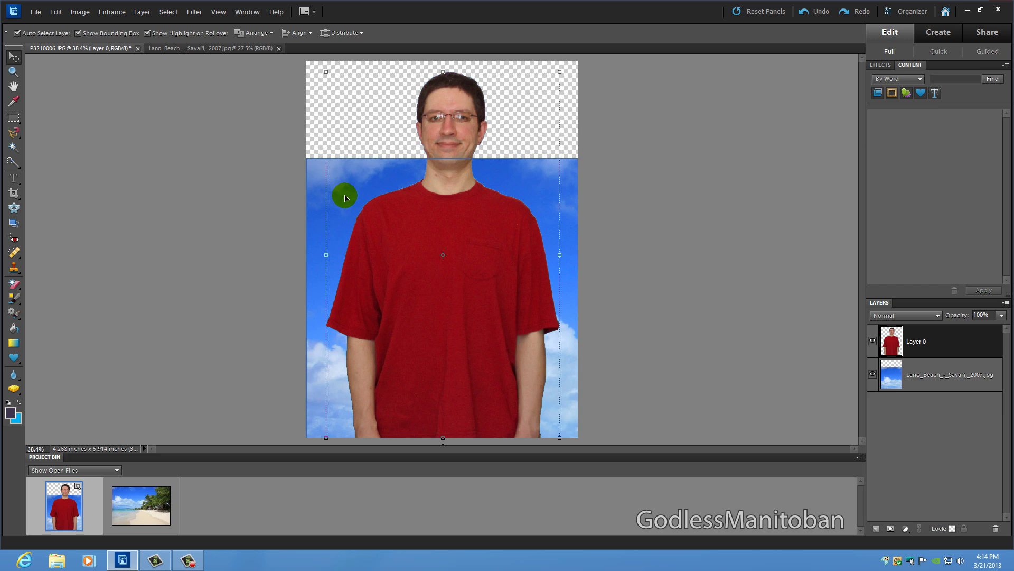
pyautogui.moveTo(346, 198); pyautogui.dragTo(341, 96)
pyautogui.moveTo(326, 236); pyautogui.dragTo(329, 168)
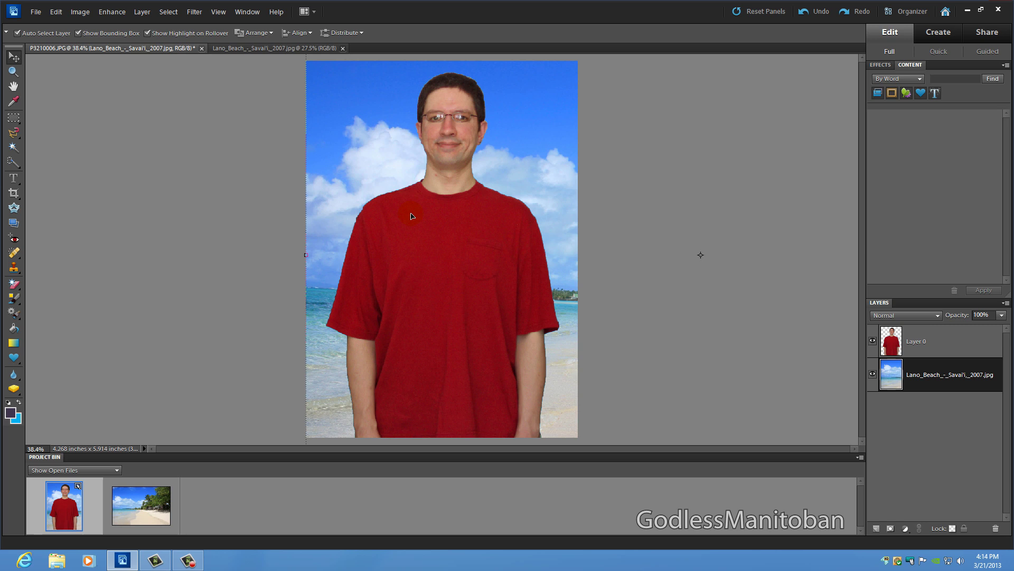
# Merge the visible man and beach layers, then apply Enhance > Auto Smart Fix
pyautogui.rightClick(940, 384)
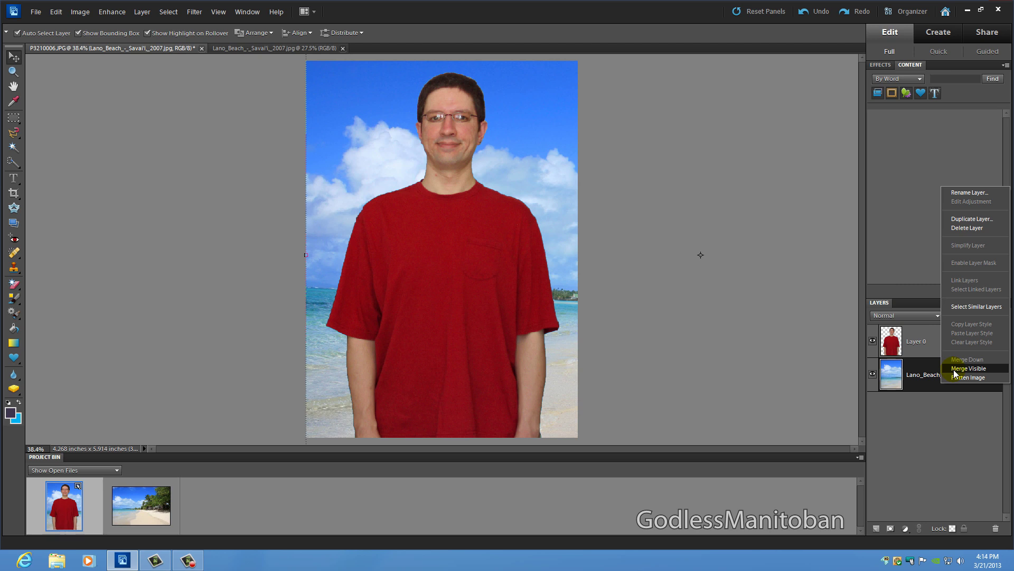
pyautogui.click(954, 369)
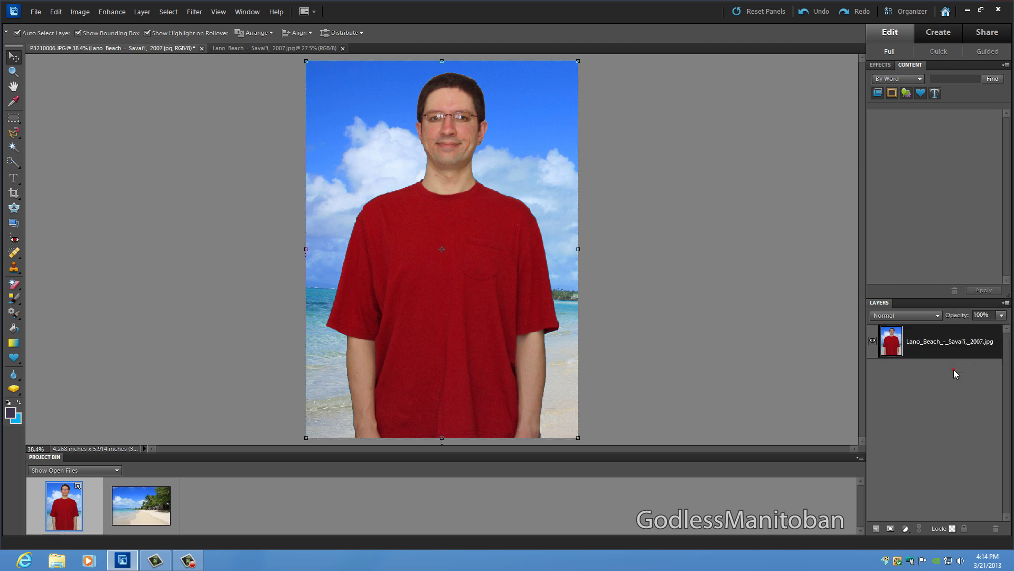
pyautogui.click(902, 381)
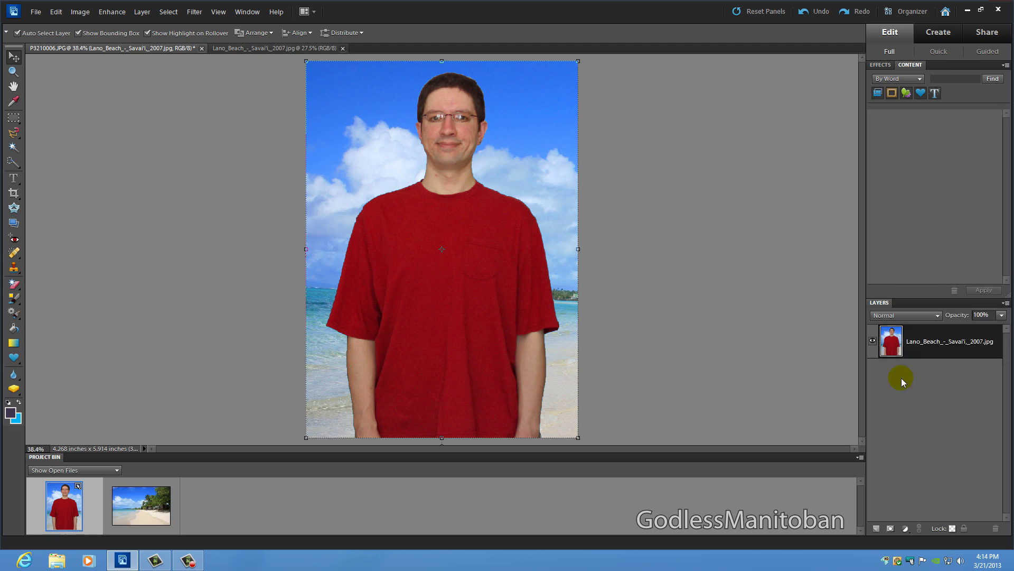
pyautogui.click(108, 13)
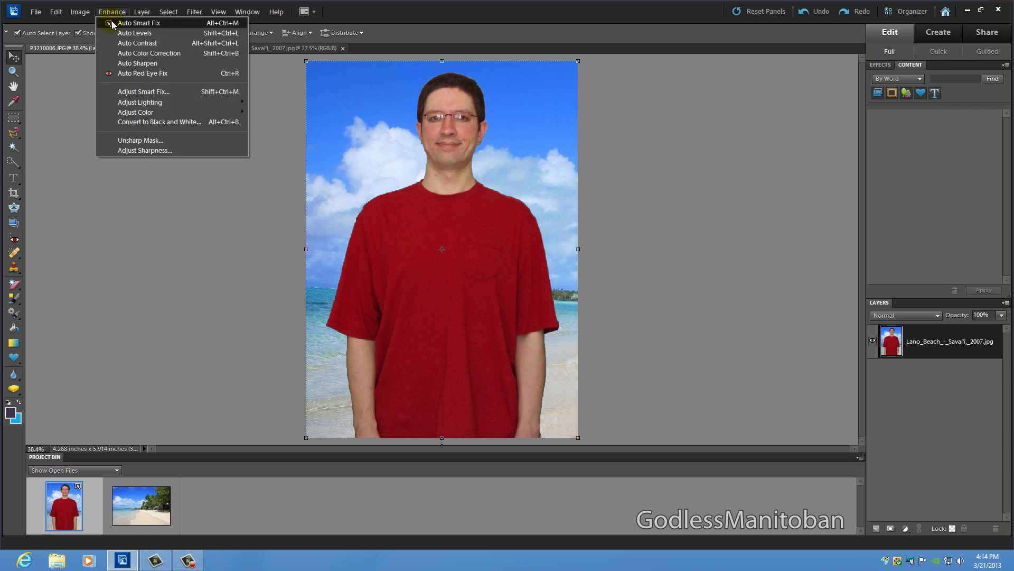
pyautogui.click(112, 23)
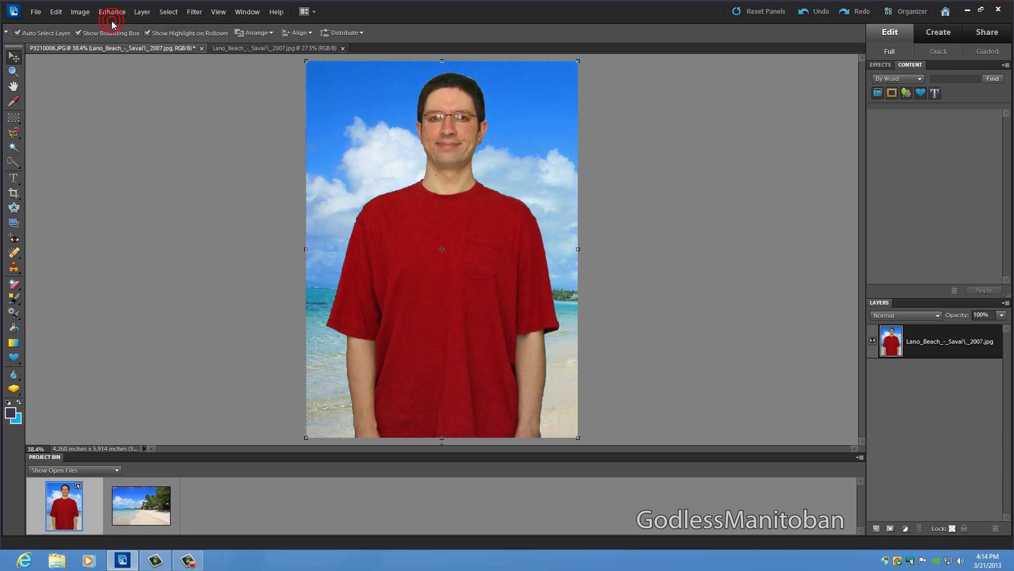
pyautogui.click(36, 11)
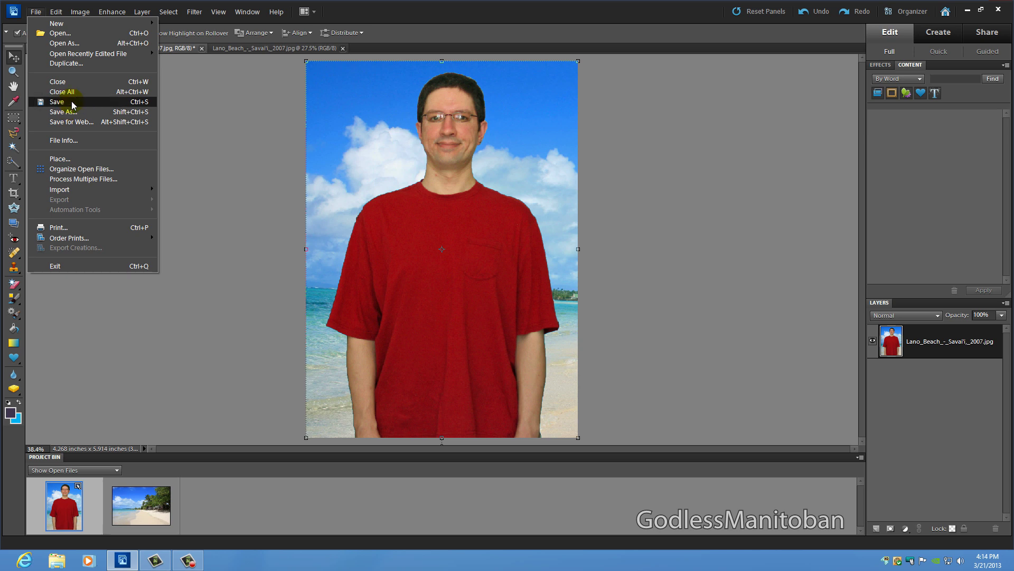
pyautogui.click(223, 119)
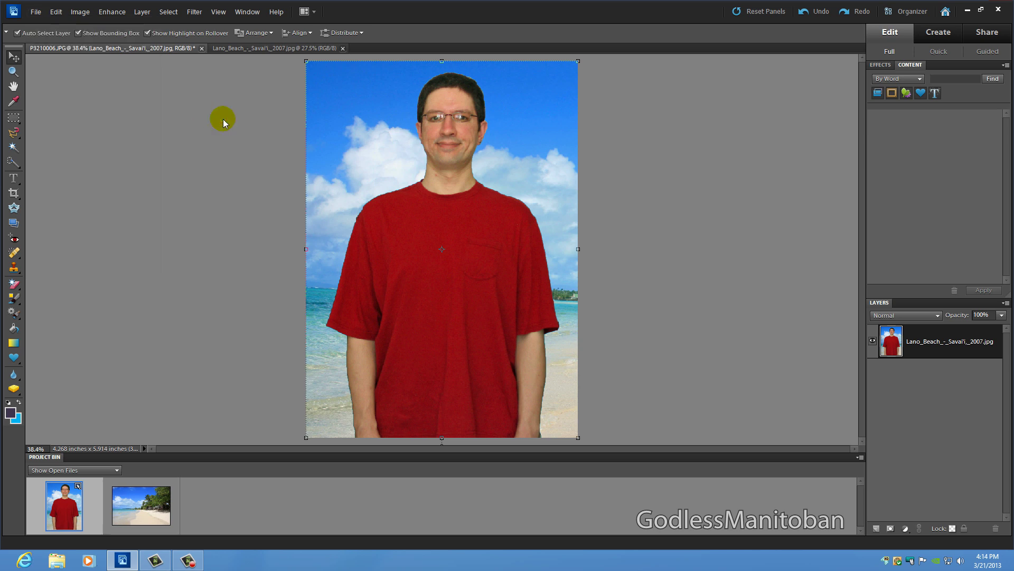